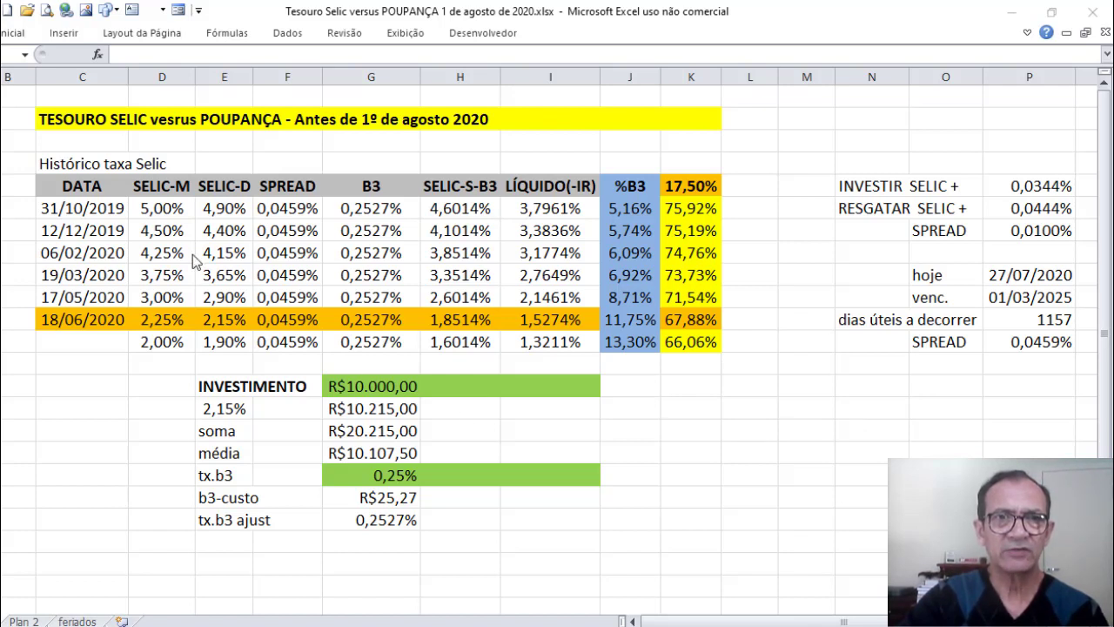
Examine each row's SELIC-M rate against its 17,50% column value, from 31/10/2019 down to the 2,00% row, on the before-August sheet.
left_click(161, 209)
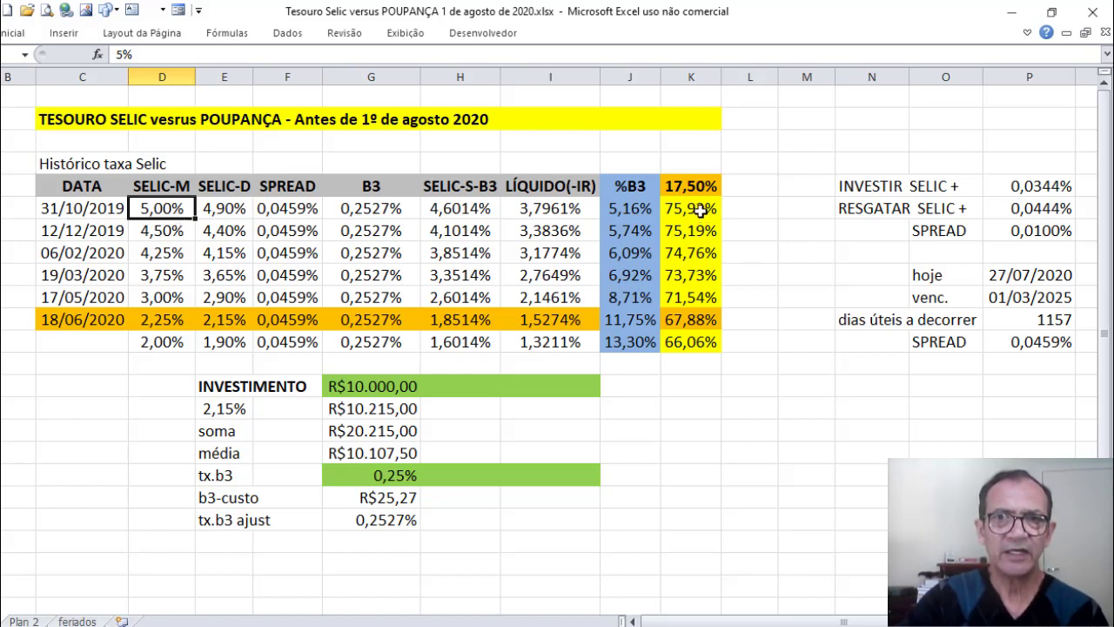
left_click(701, 209)
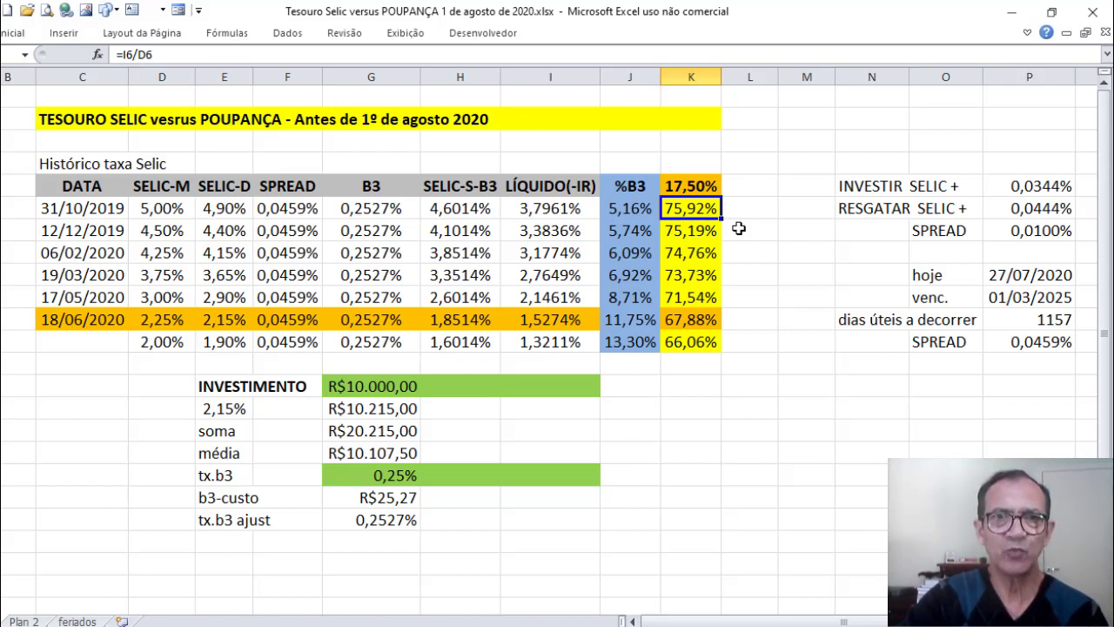
left_click(165, 236)
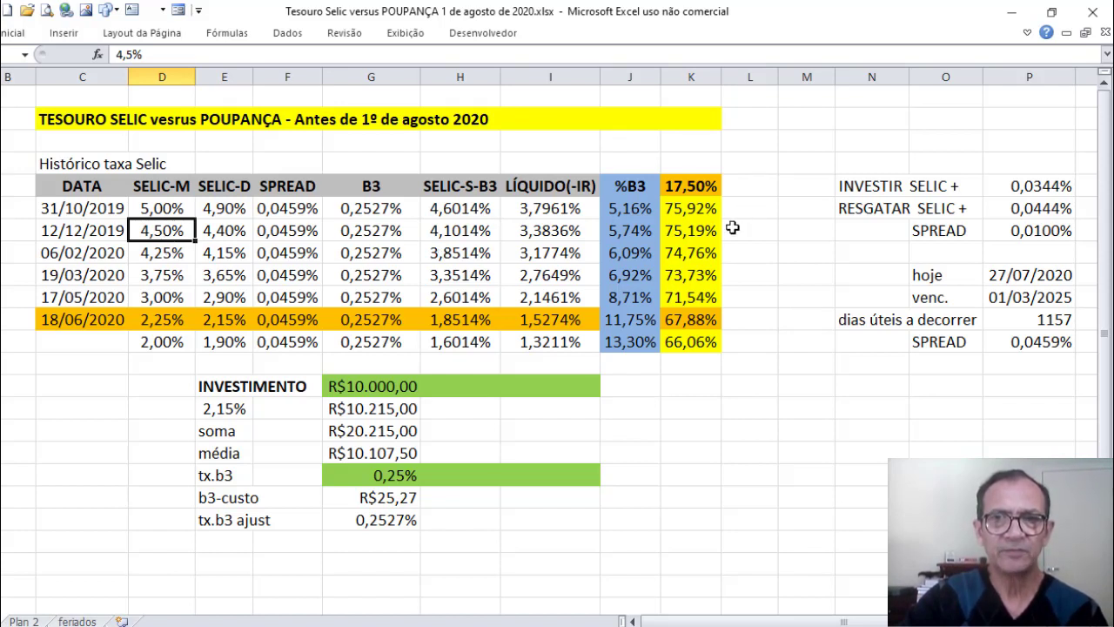
left_click(700, 233)
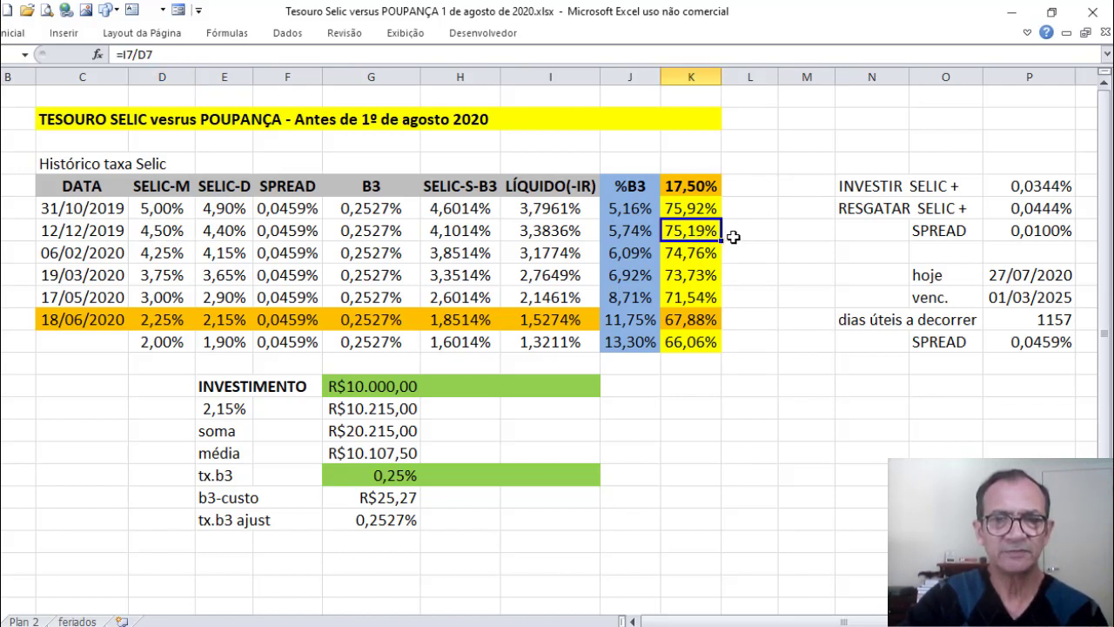
left_click(163, 258)
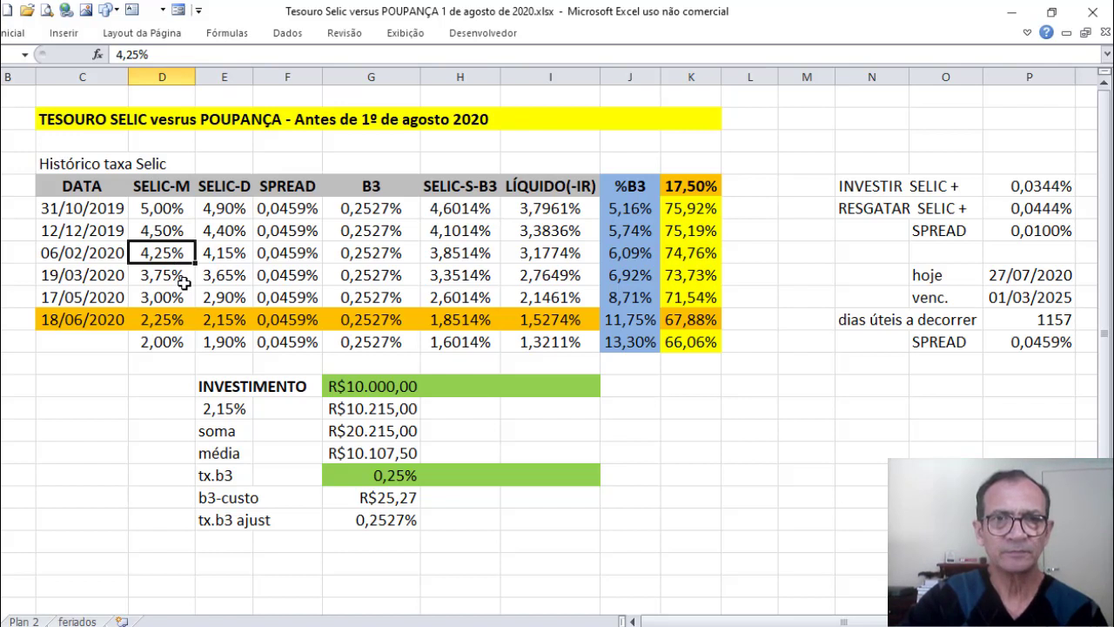
left_click(695, 253)
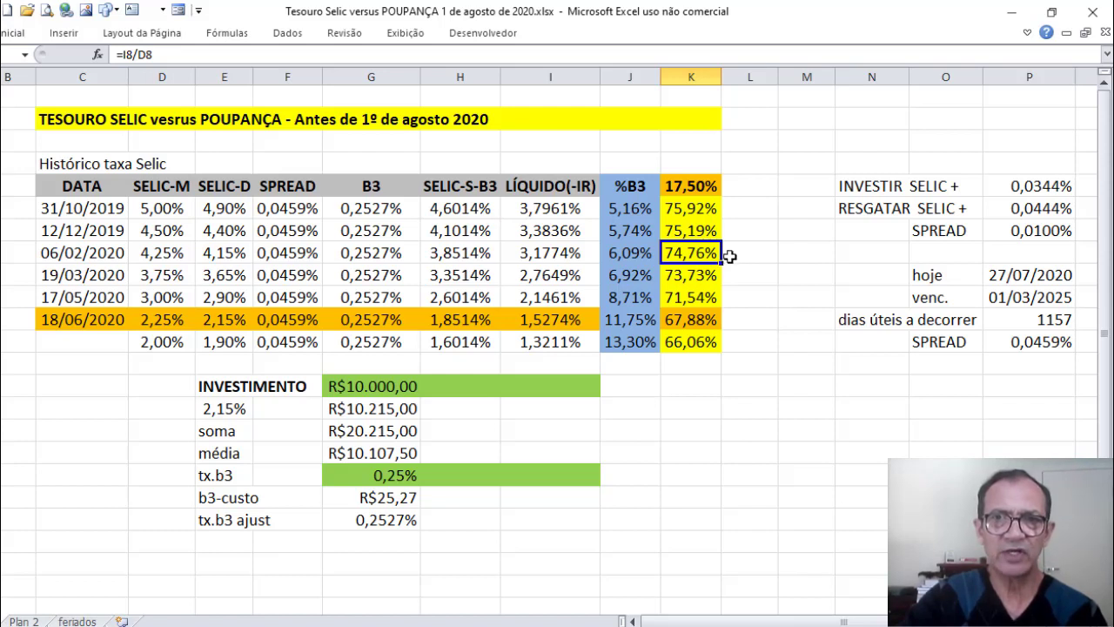
key("Down")
left_click(159, 277)
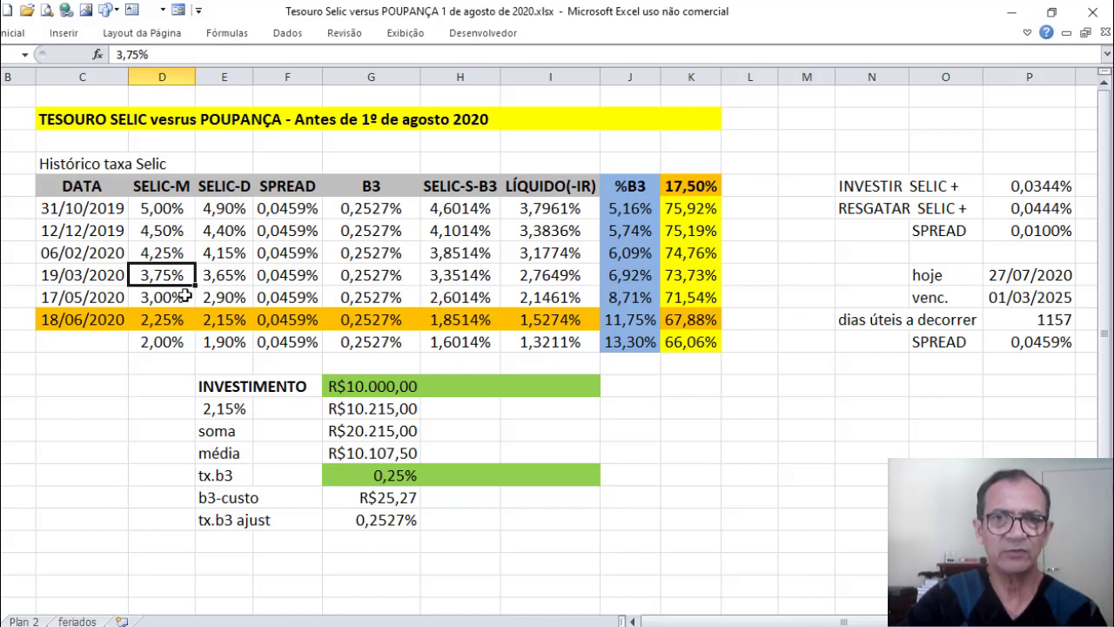
left_click(699, 280)
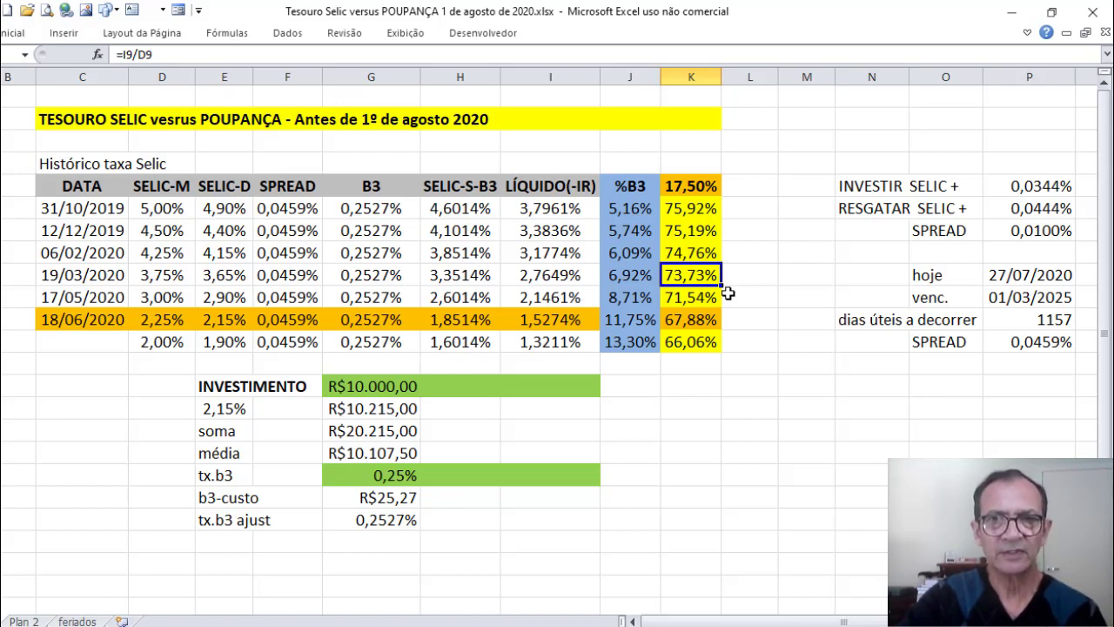
left_click(162, 300)
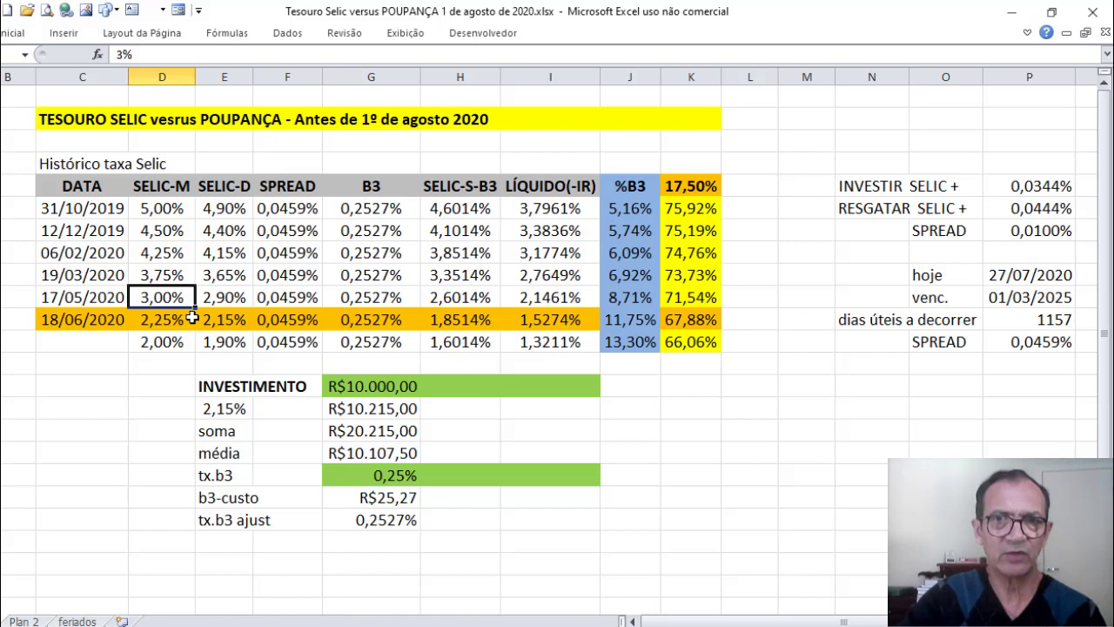
left_click(700, 302)
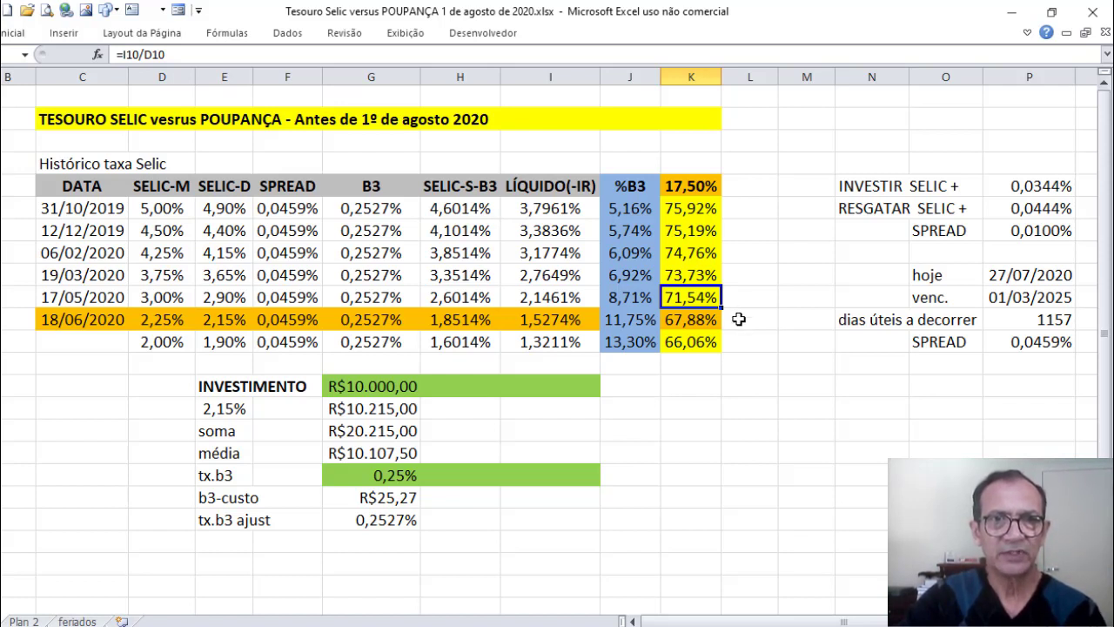
left_click(161, 321)
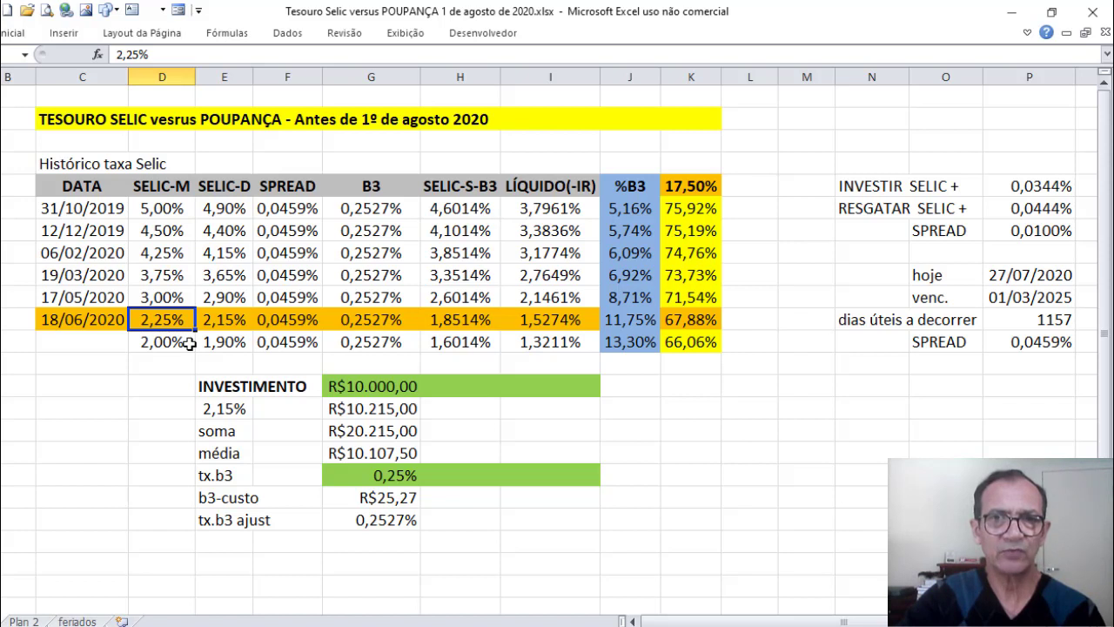
left_click(701, 321)
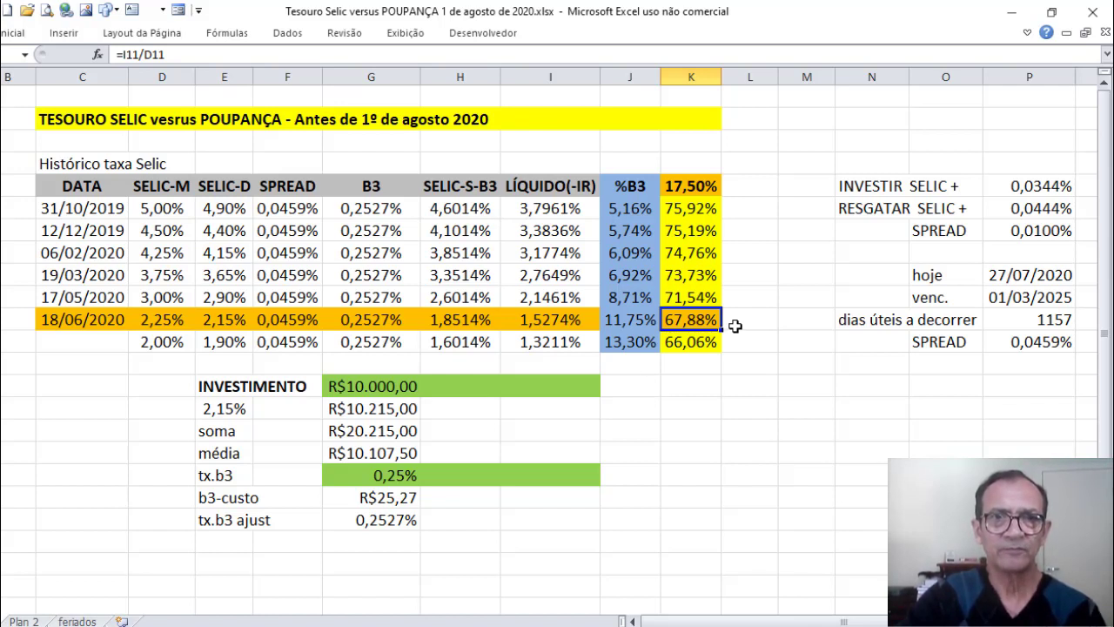
left_click(157, 348)
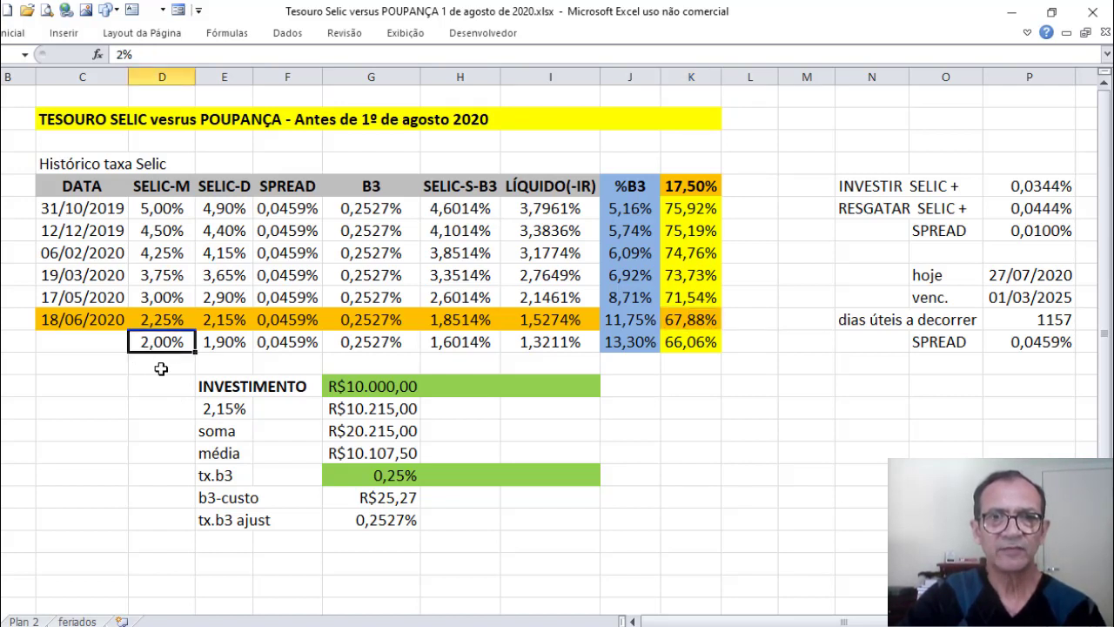
left_click(705, 342)
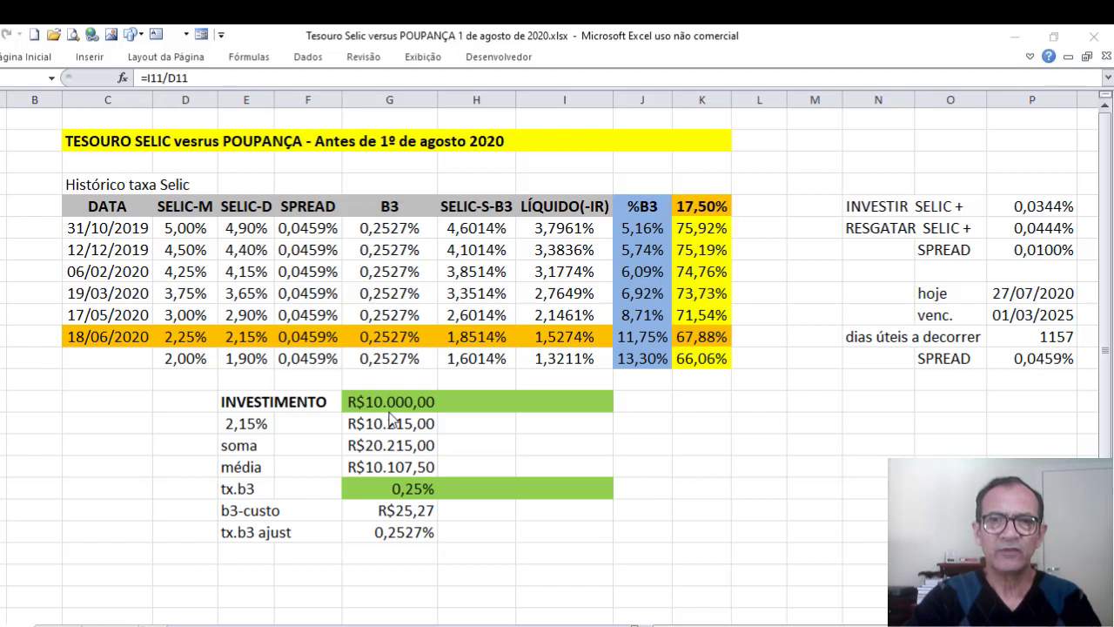
left_click(703, 342)
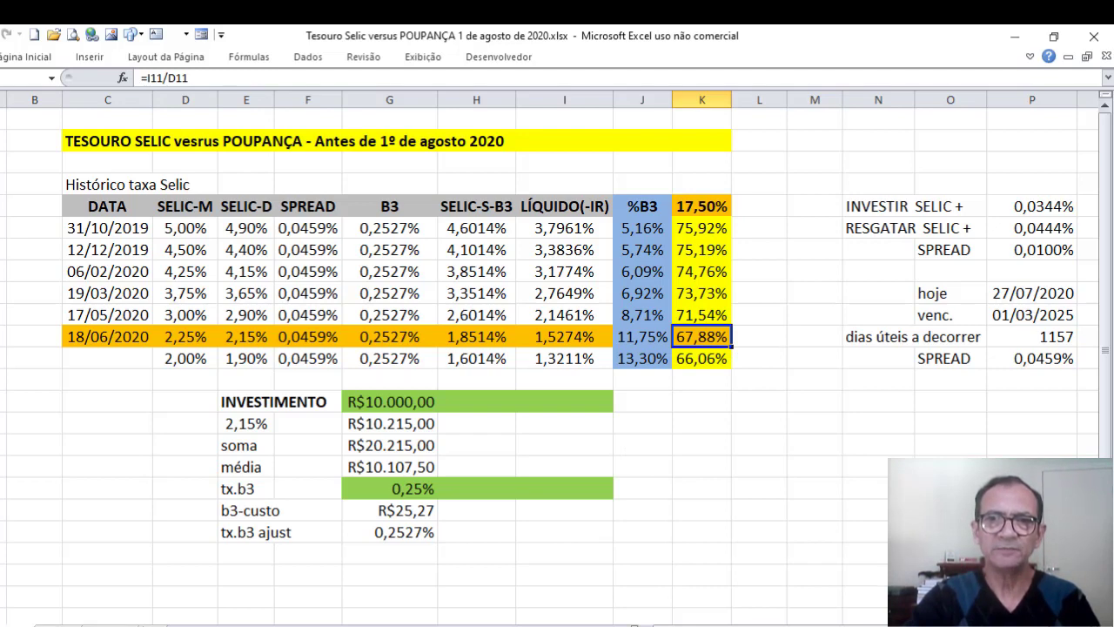
Switch to the sheet for after 1º de agosto 2020 and inspect the 18/06/2020 row's B3 fee and 17,50% column value.
key("ctrl+Page_Down")
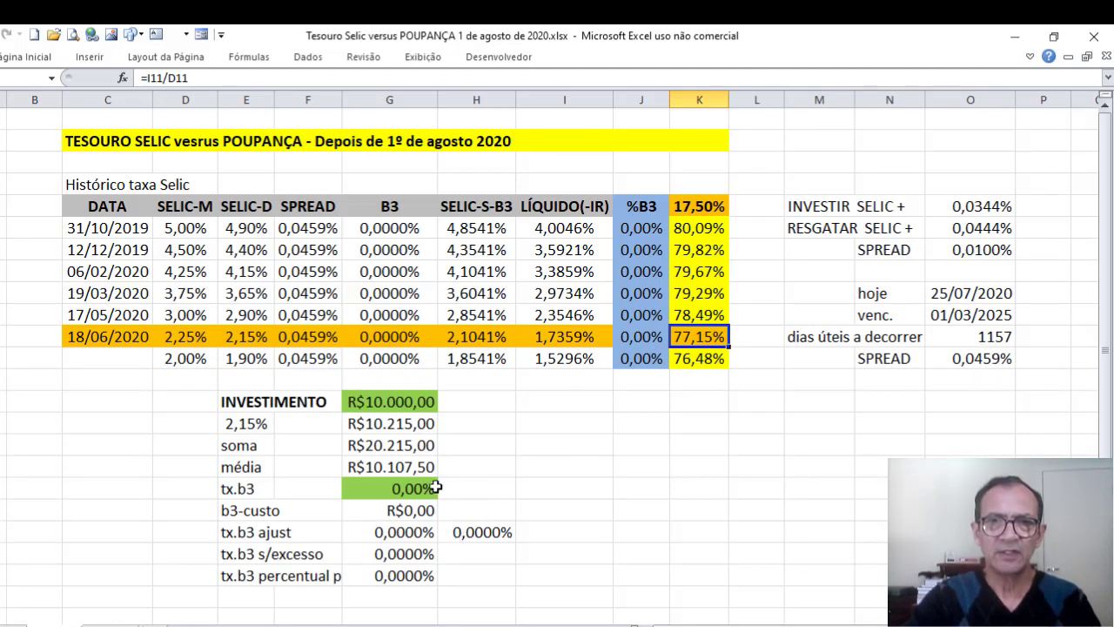
left_click(372, 338)
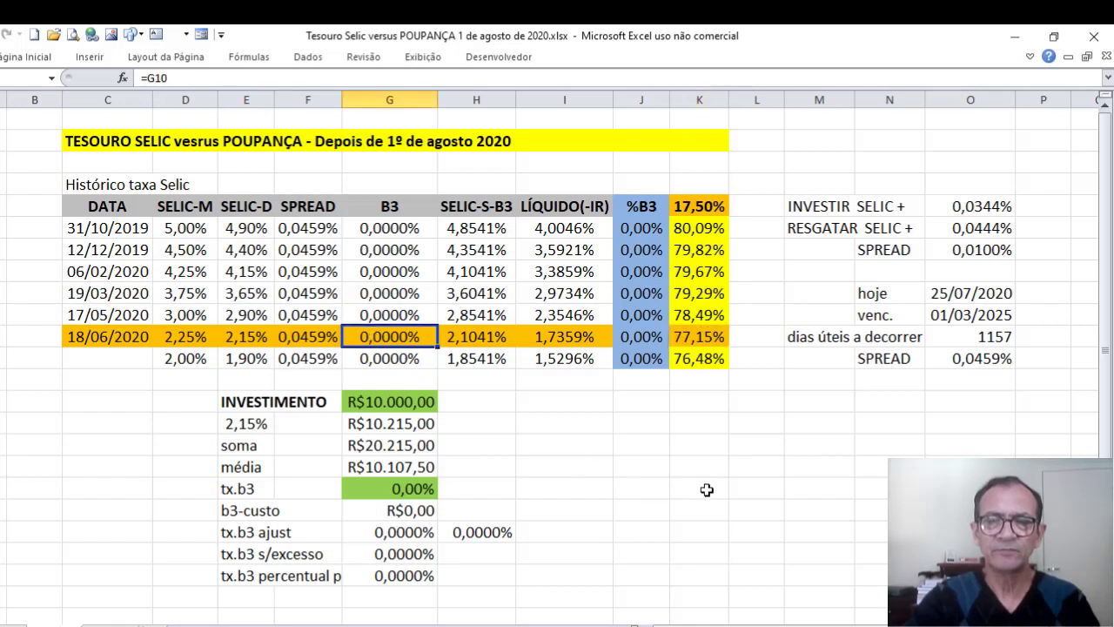
left_click(699, 337)
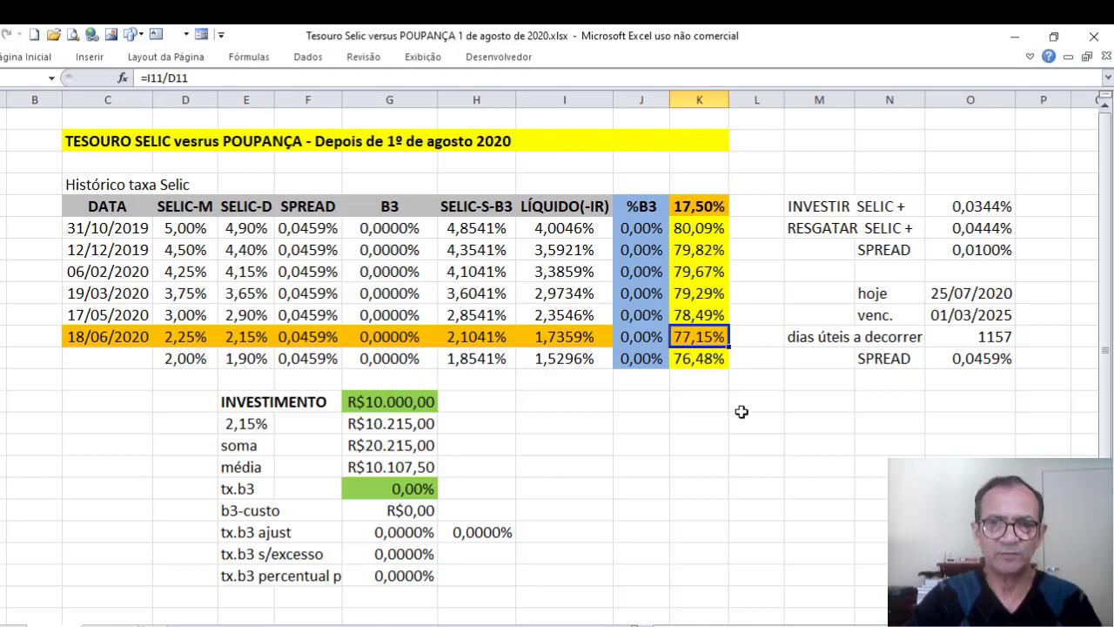
Set the INVESTIMENTO amount to 20000 and check the 18/06/2020 row's value in the 17,50% column.
left_click(389, 402)
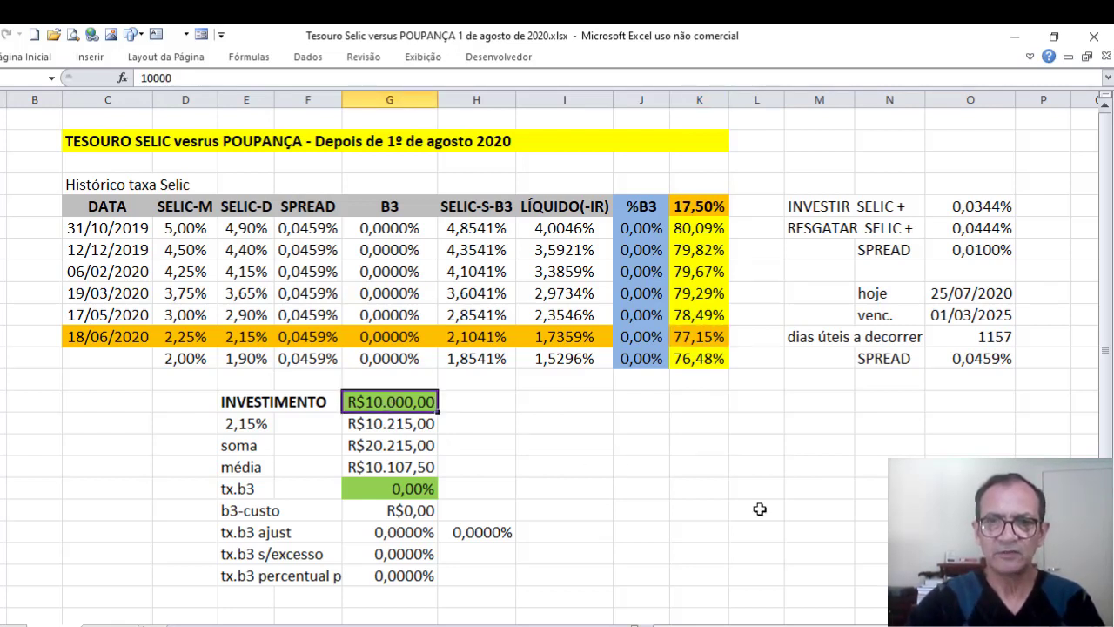
type("20.0000")
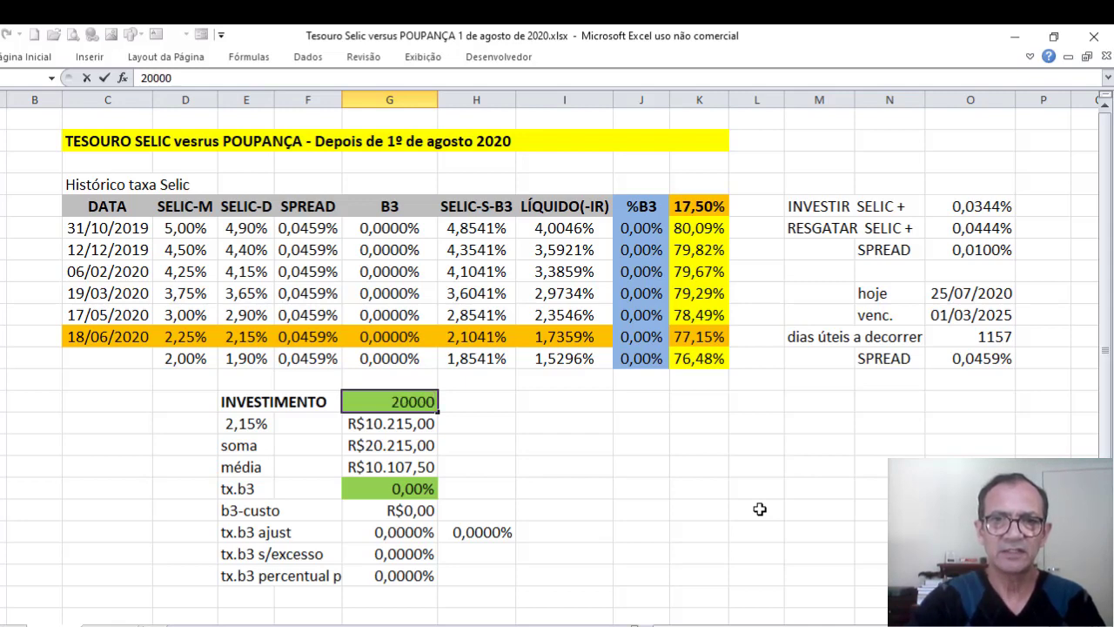
key("Return")
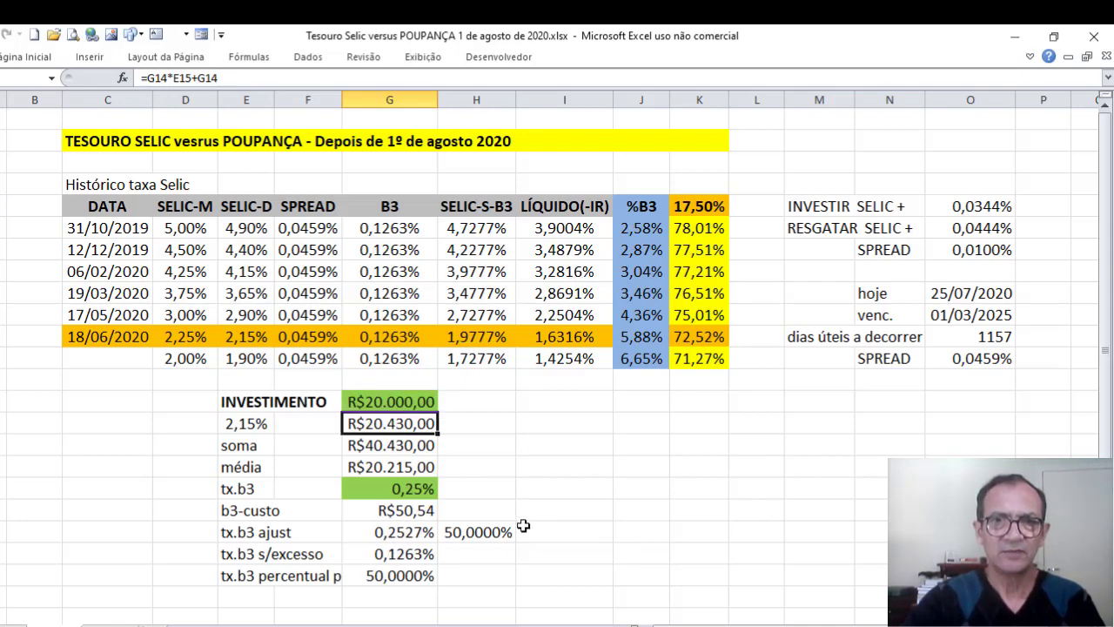
left_click(399, 403)
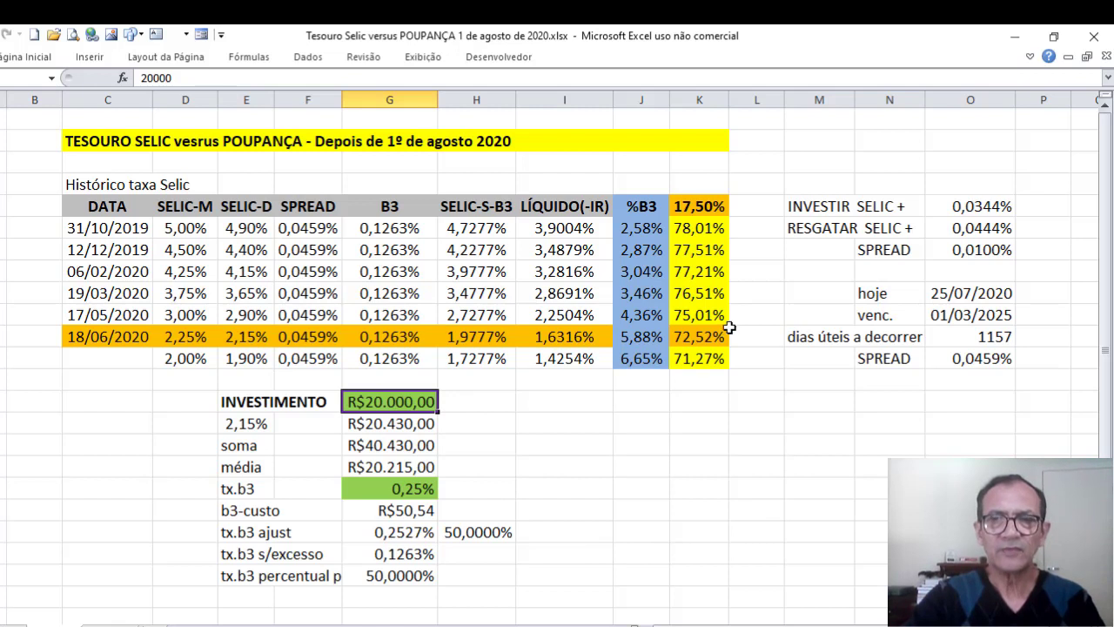
left_click(689, 338)
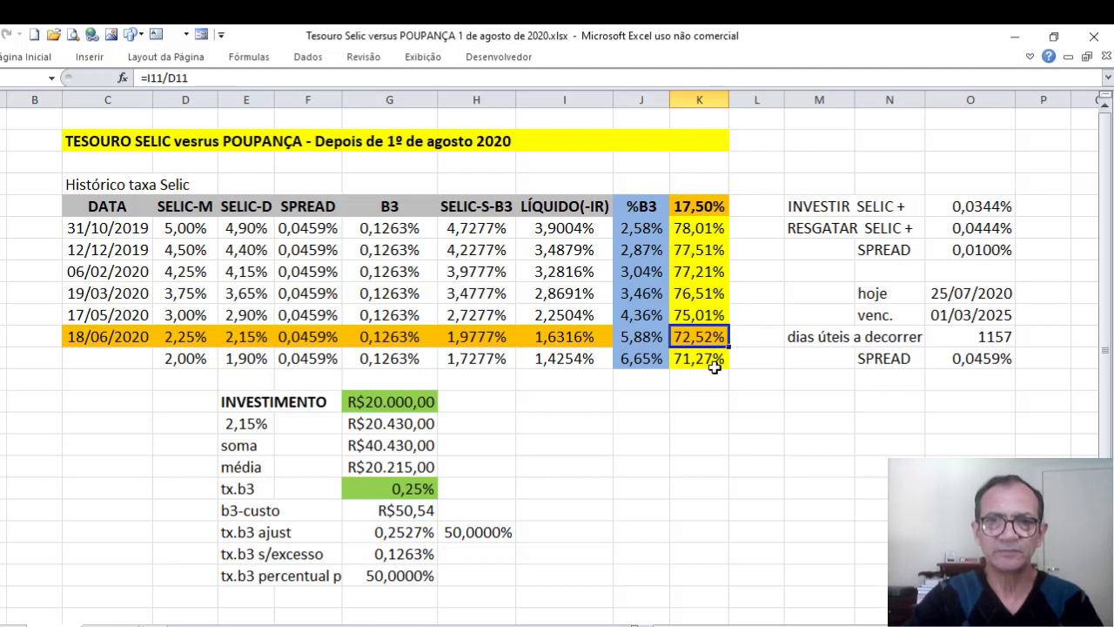
Change the INVESTIMENTO amount to 30000 and check the recalculated 17,50% column value for 18/06/2020.
left_click(399, 402)
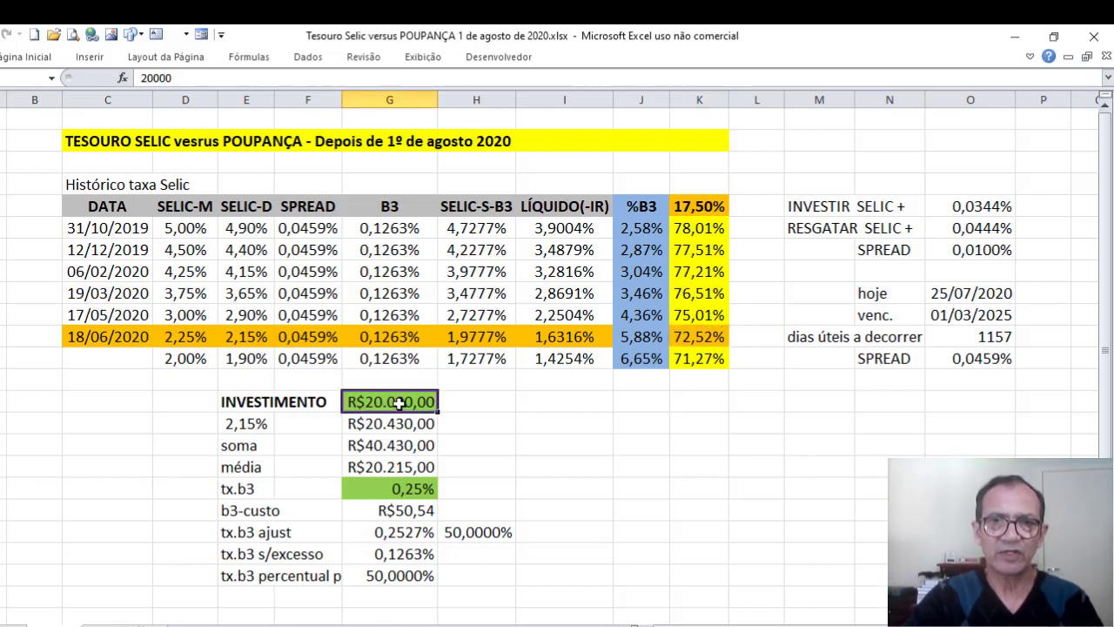
type("30000")
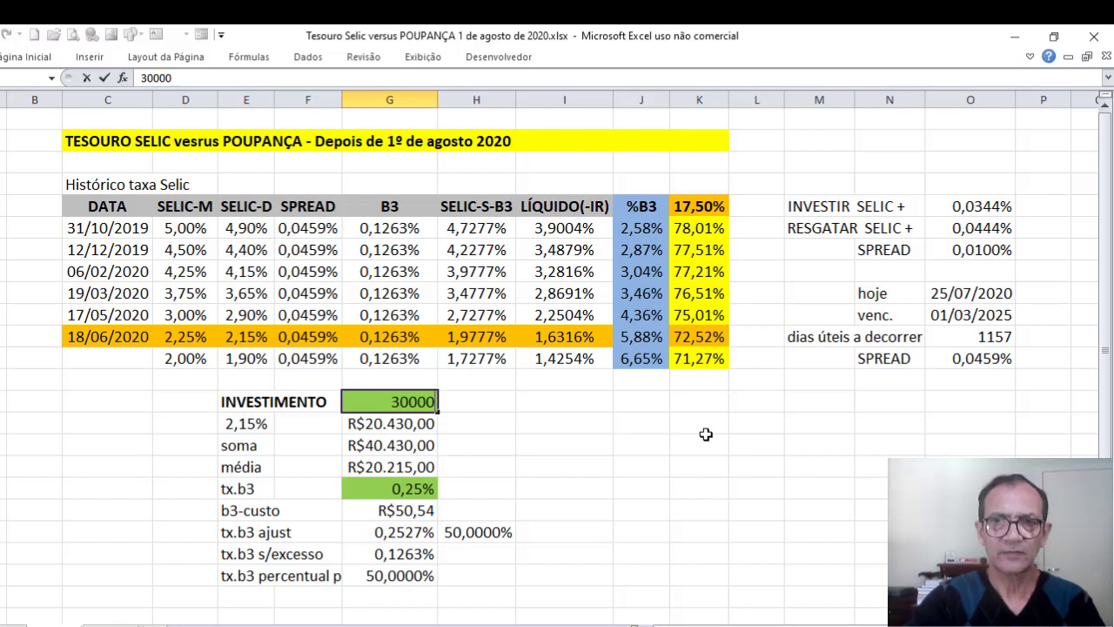
key("Return")
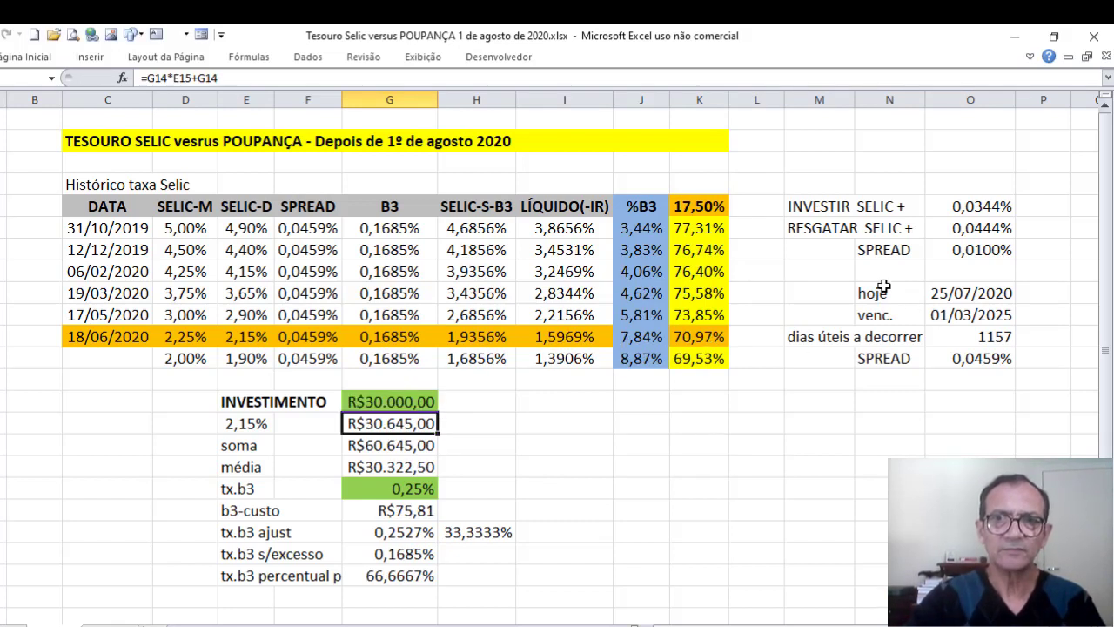
left_click(704, 342)
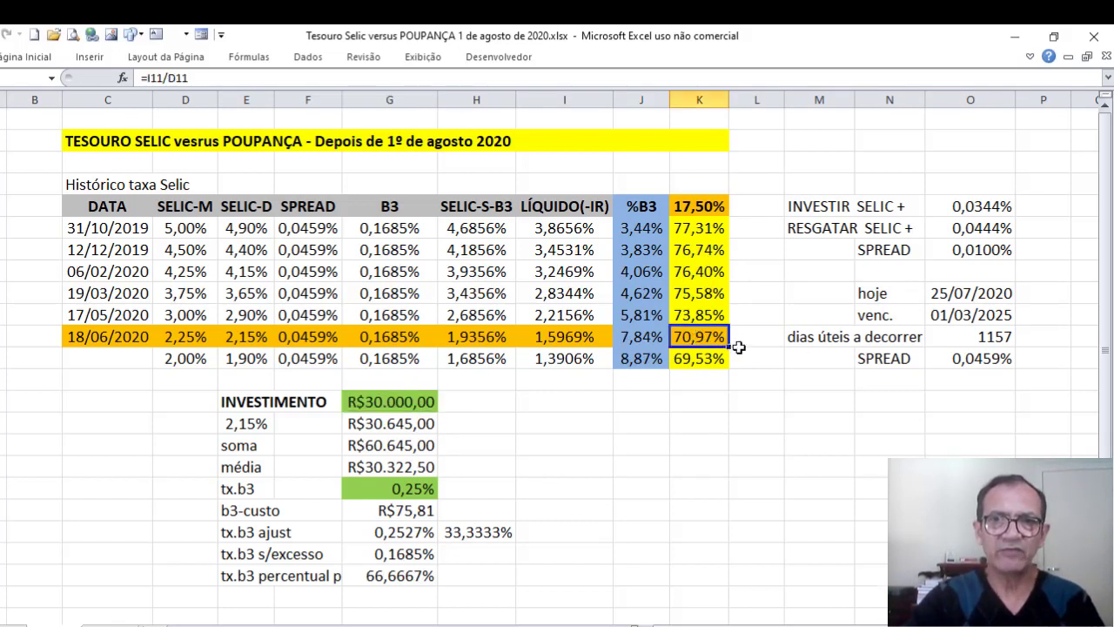
Raise the INVESTIMENTO amount to 40000 and inspect the 18/06/2020 row's 17,50% column value.
left_click(388, 402)
type("40000")
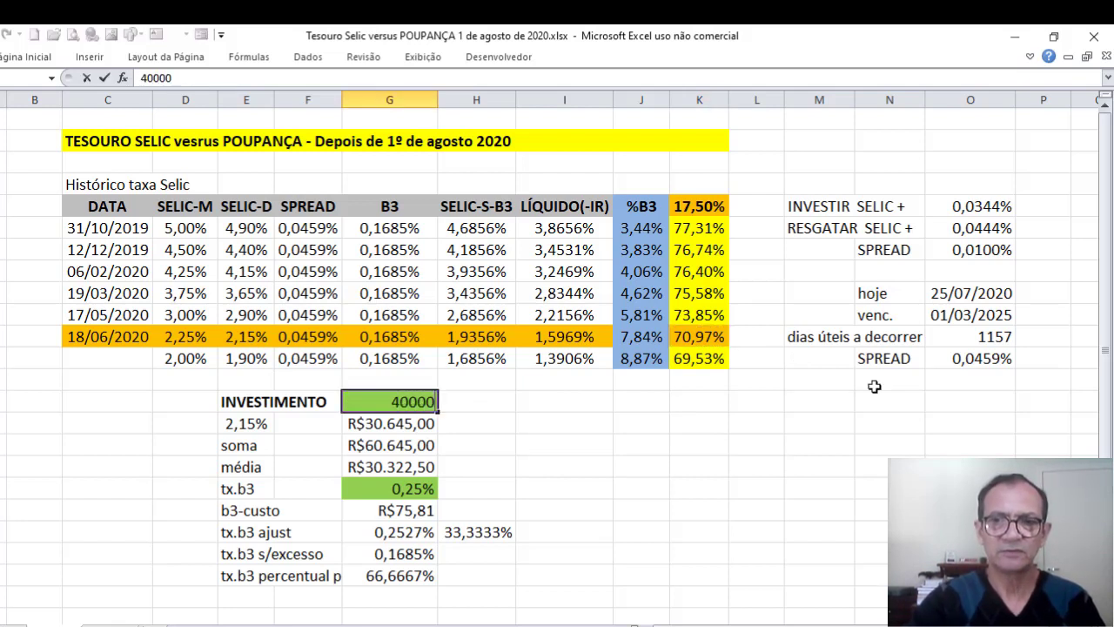
key("Return")
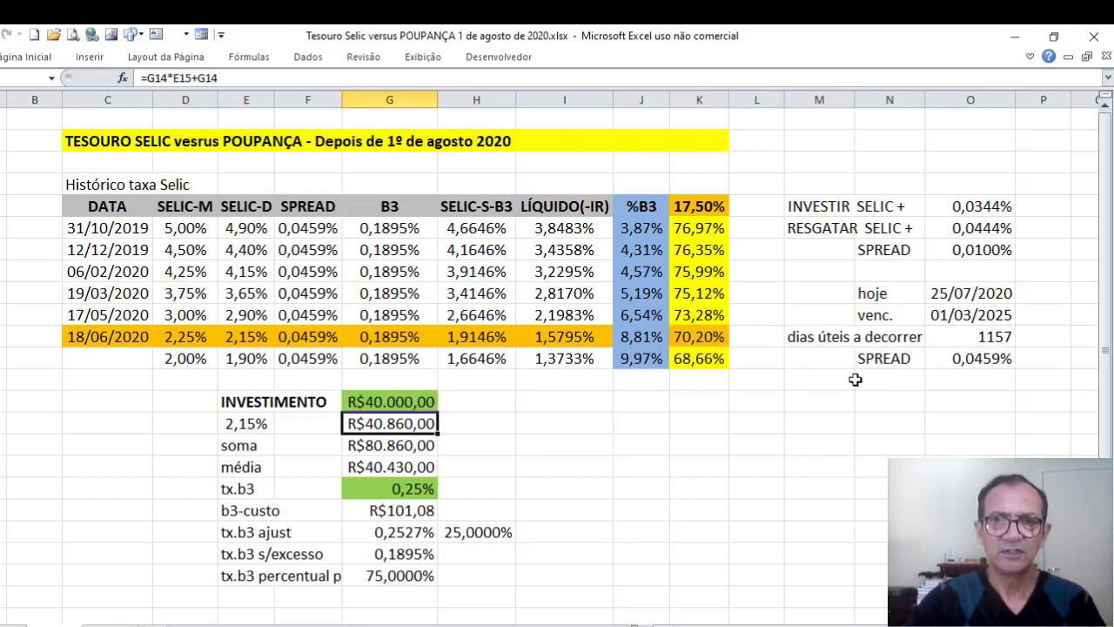
left_click(705, 338)
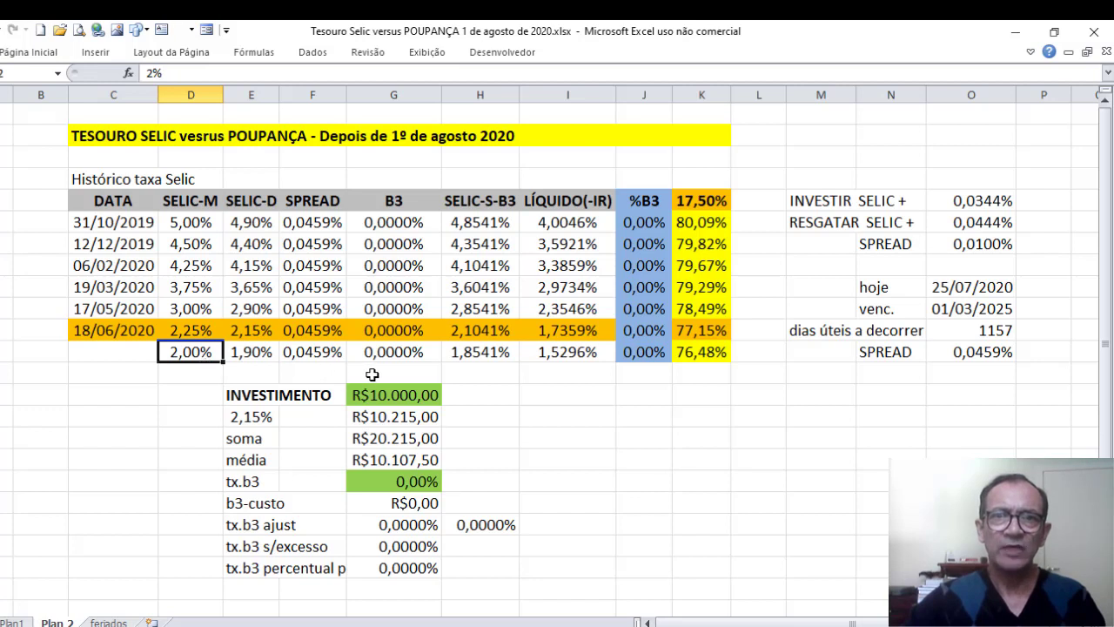
Inspect the 17,50% column value of the 2,00% Selic row and set the INVESTIMENTO amount to 20000.
left_click(394, 397)
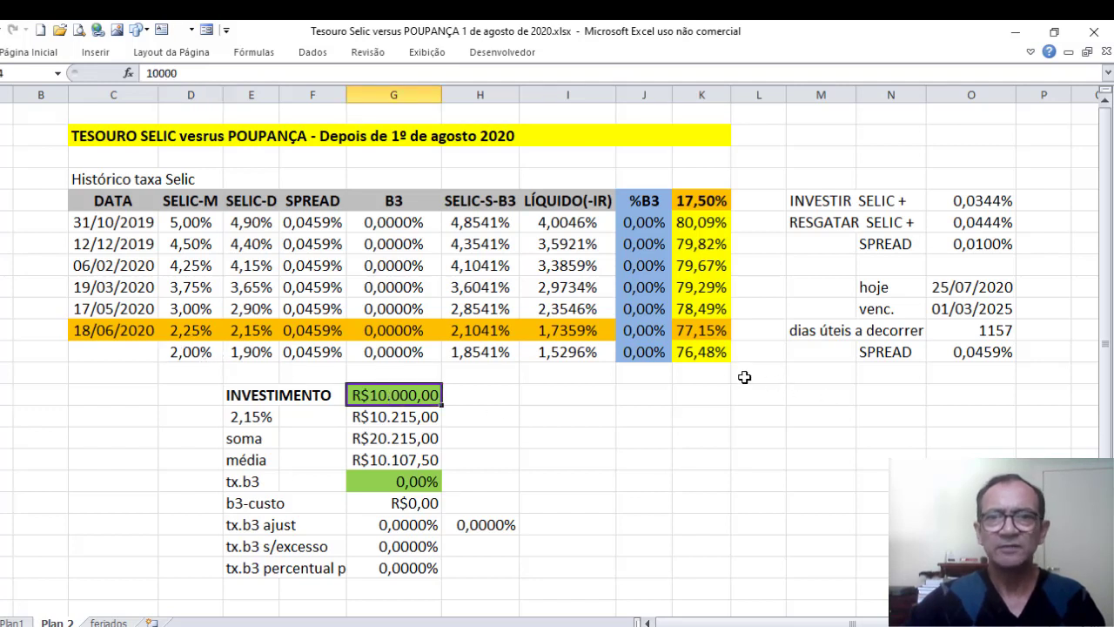
left_click(706, 351)
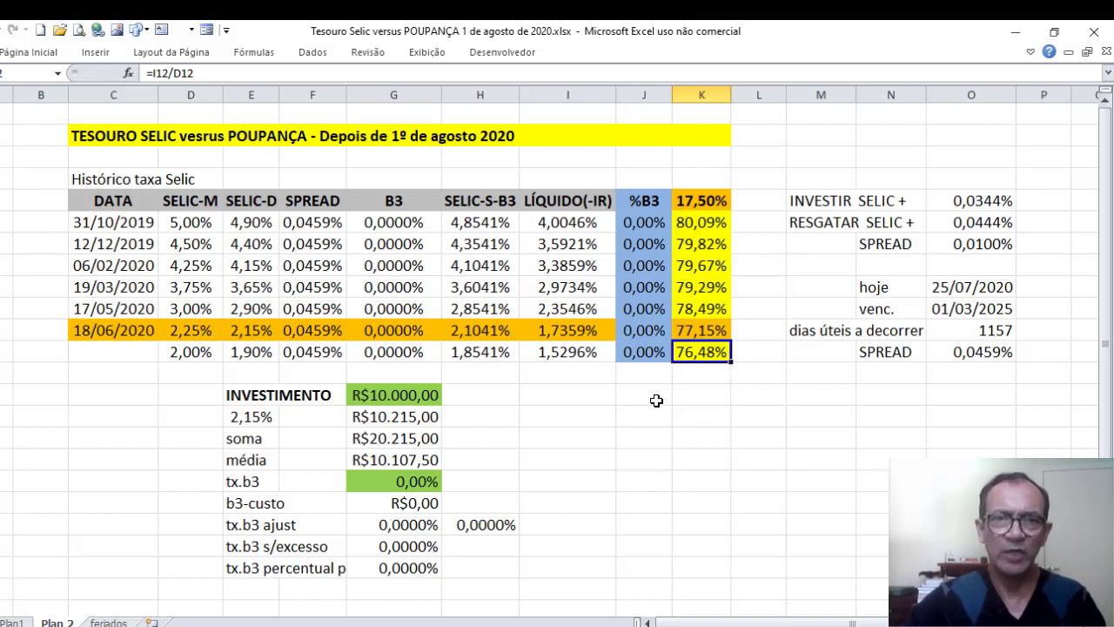
left_click(411, 397)
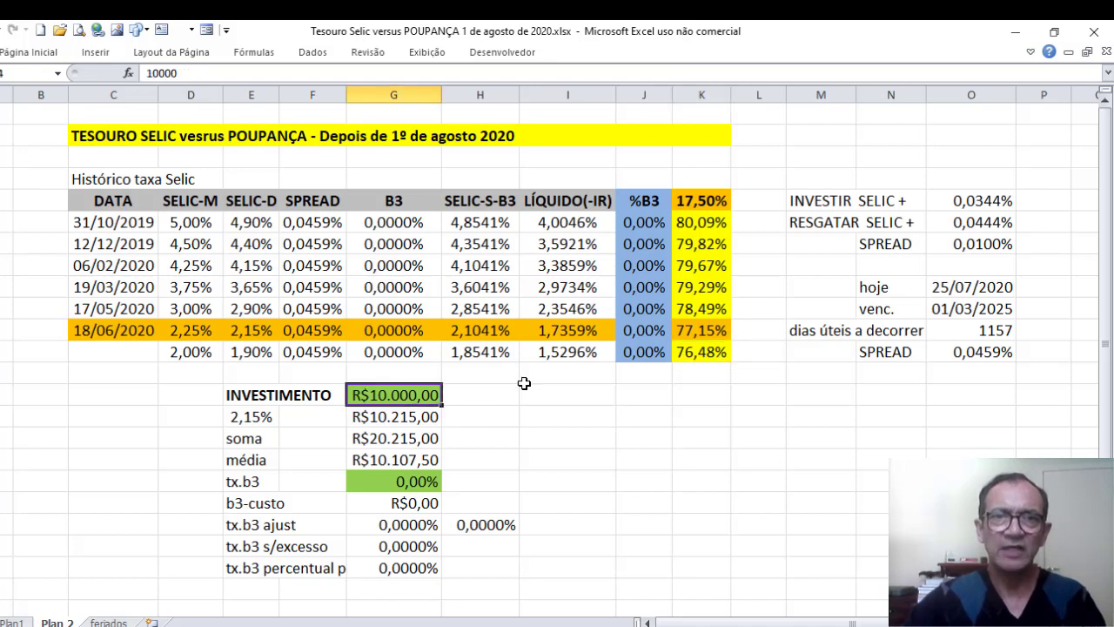
type("20000")
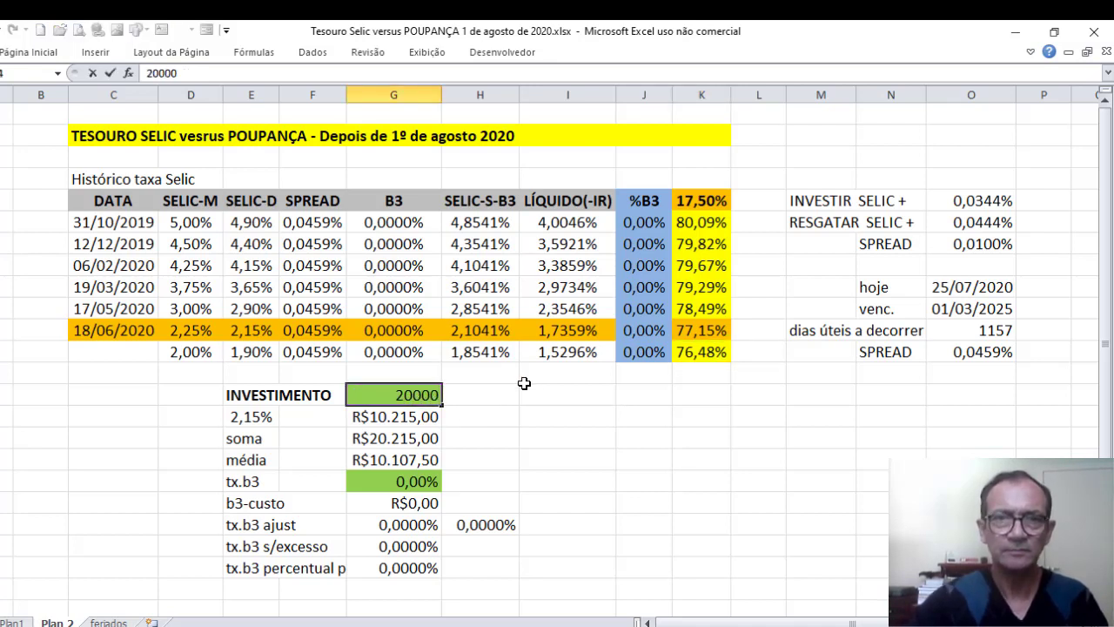
key("Return")
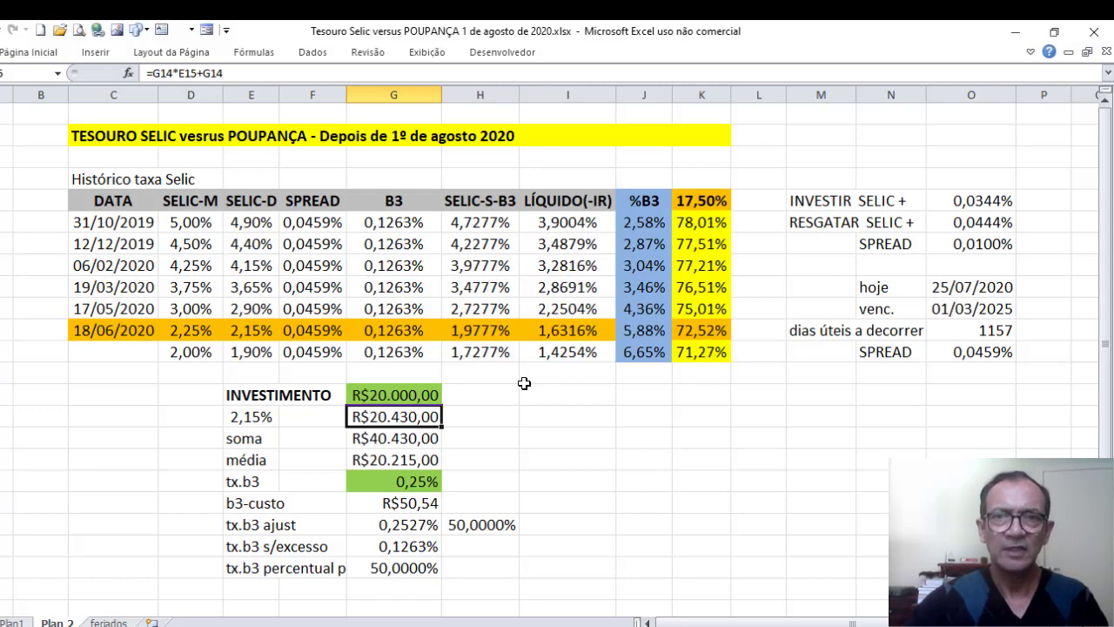
Set the INVESTIMENTO amount to 25000 and compare the 2,00% Selic row's value in the 17,50% column before and after.
left_click(702, 351)
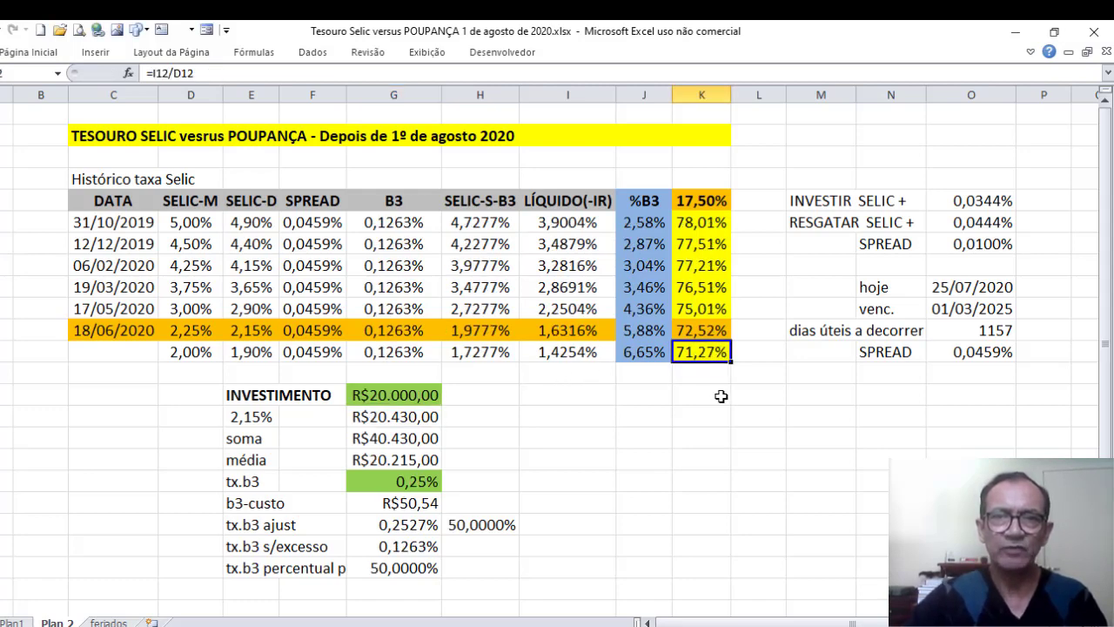
left_click(416, 401)
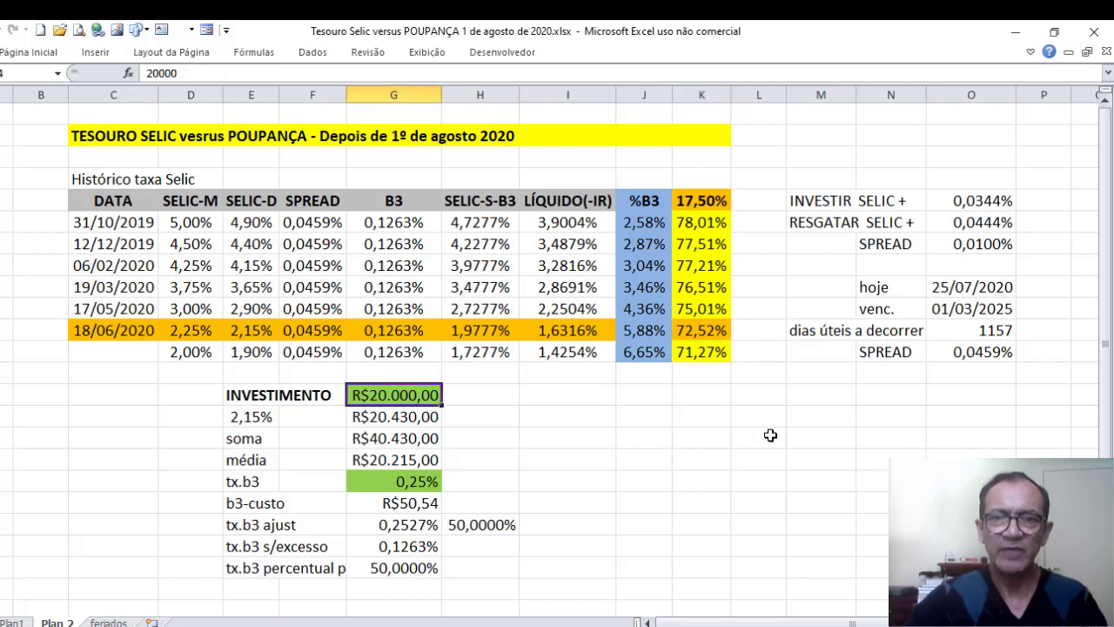
type("25000")
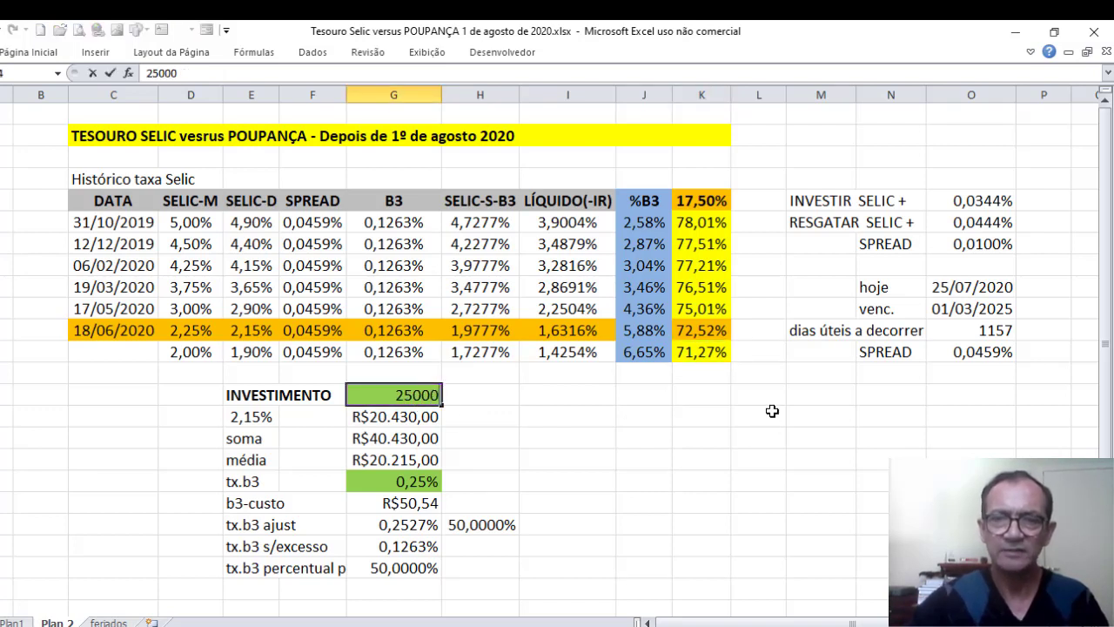
key("Return")
left_click(707, 357)
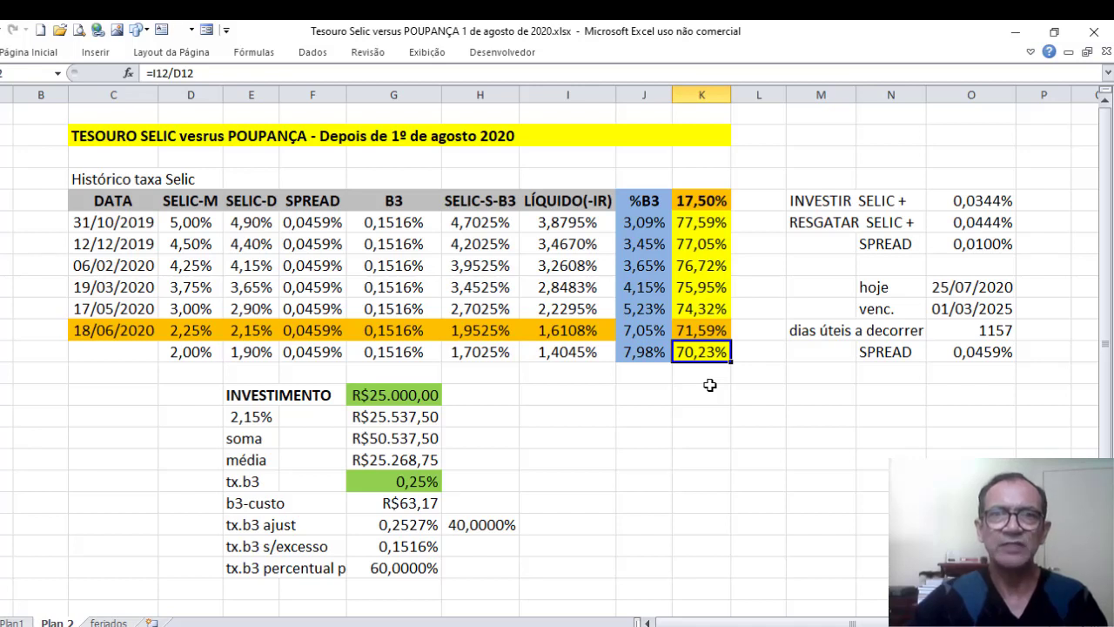
Raise the INVESTIMENTO amount to 30000 and check the 2,00% Selic row's recalculated value in the 17,50% column.
left_click(410, 400)
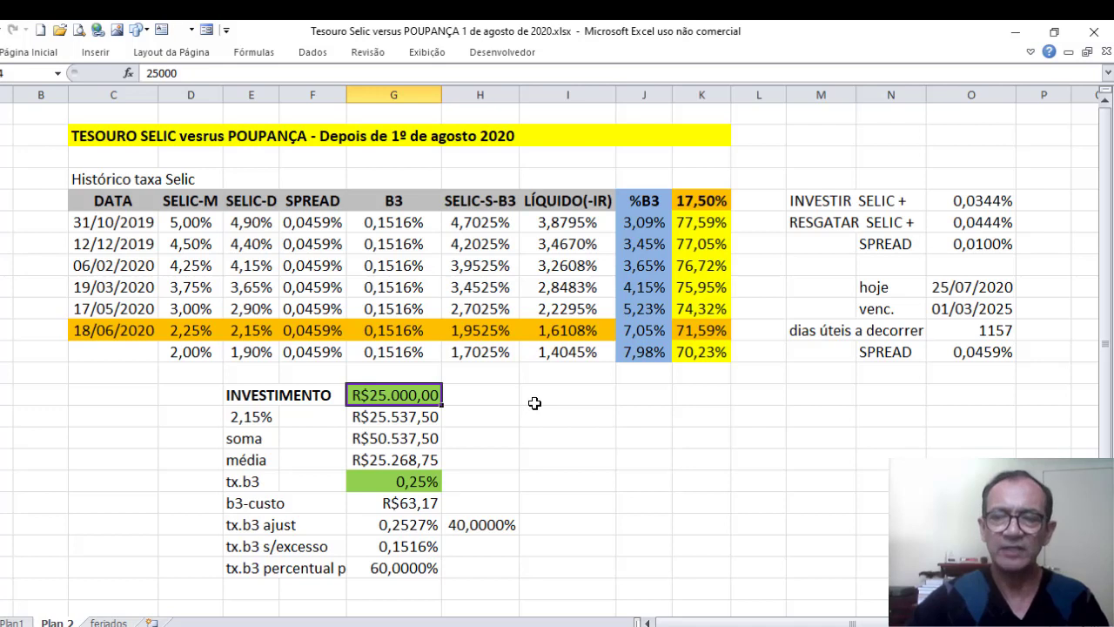
type("30000")
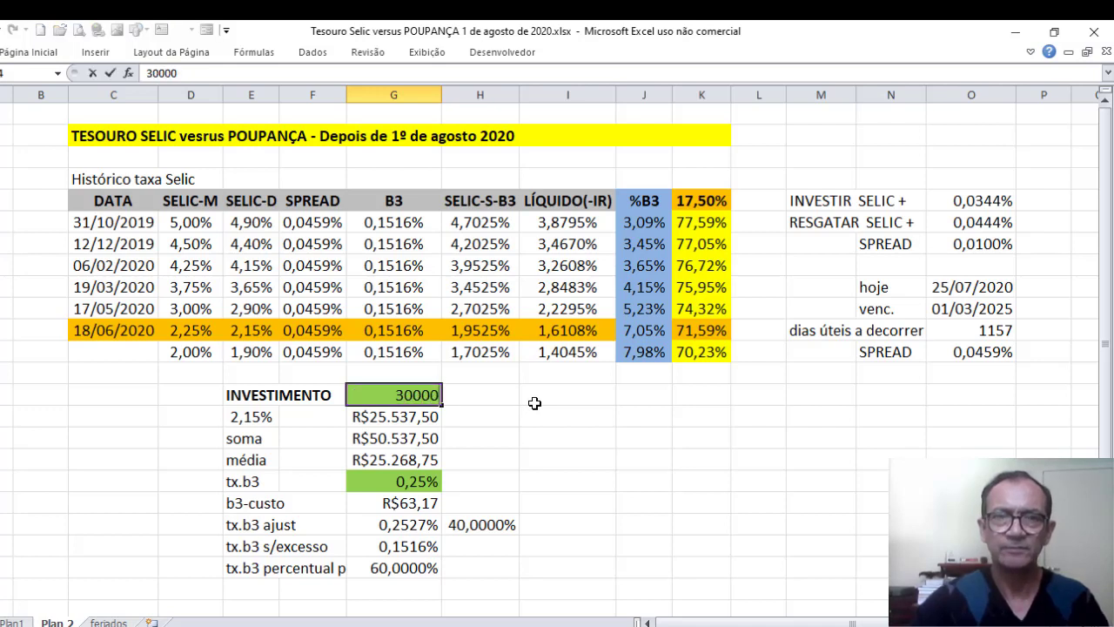
key("Return")
left_click(708, 349)
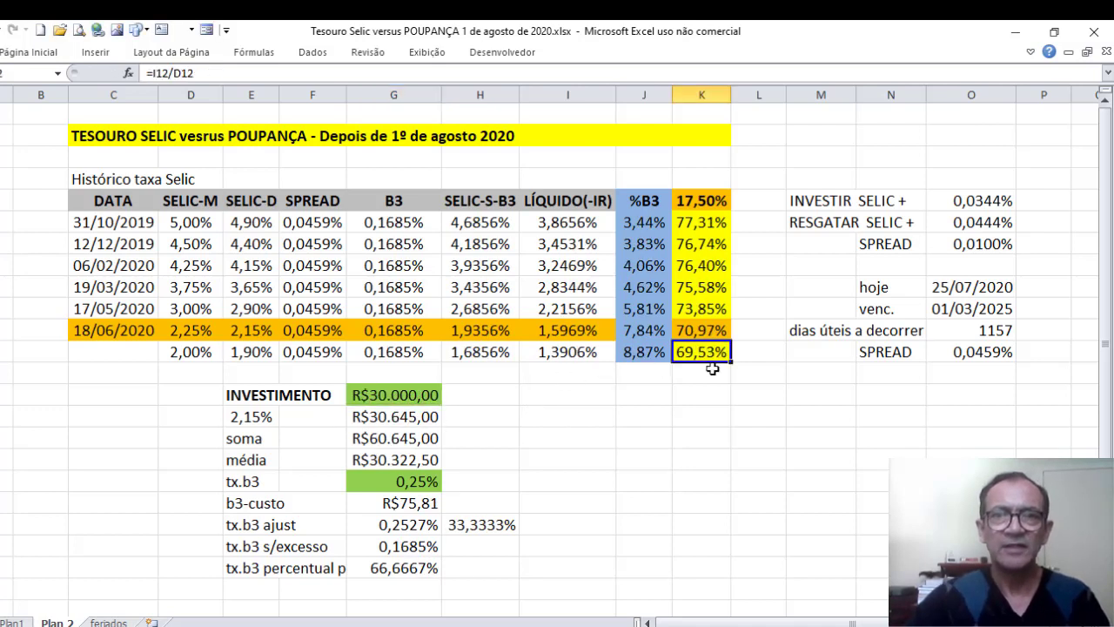